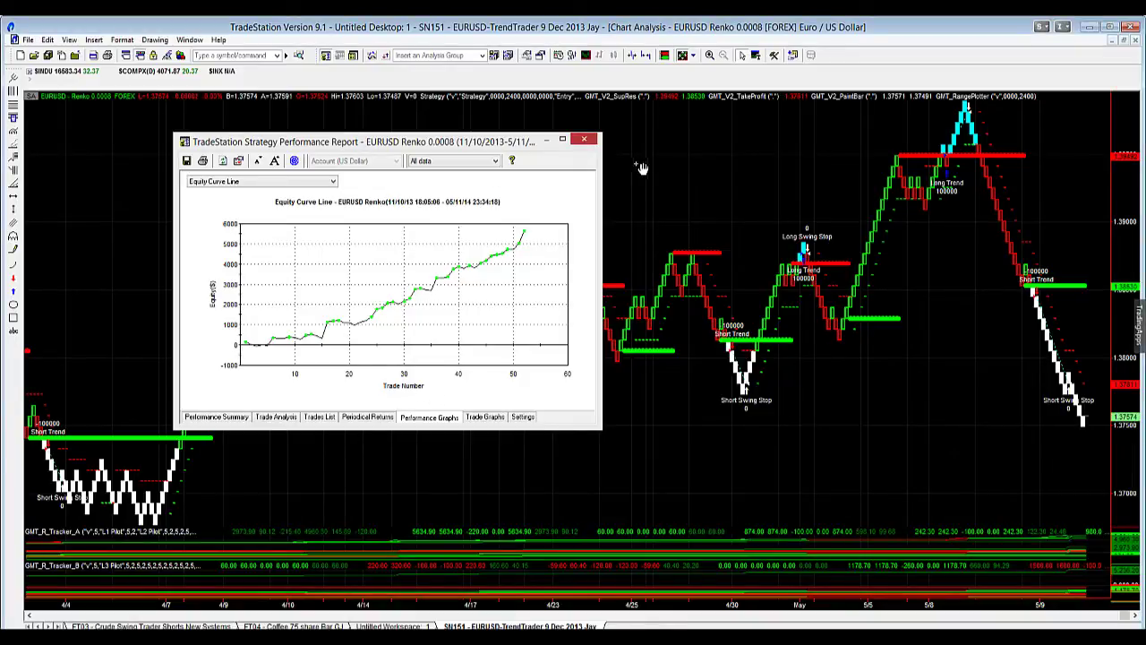
Pan the EURUSD Renko chart back to earlier dates beside the equity curve report
{"action": "left_click_drag", "start_coordinate": [639, 166], "coordinate": [801, 183]}
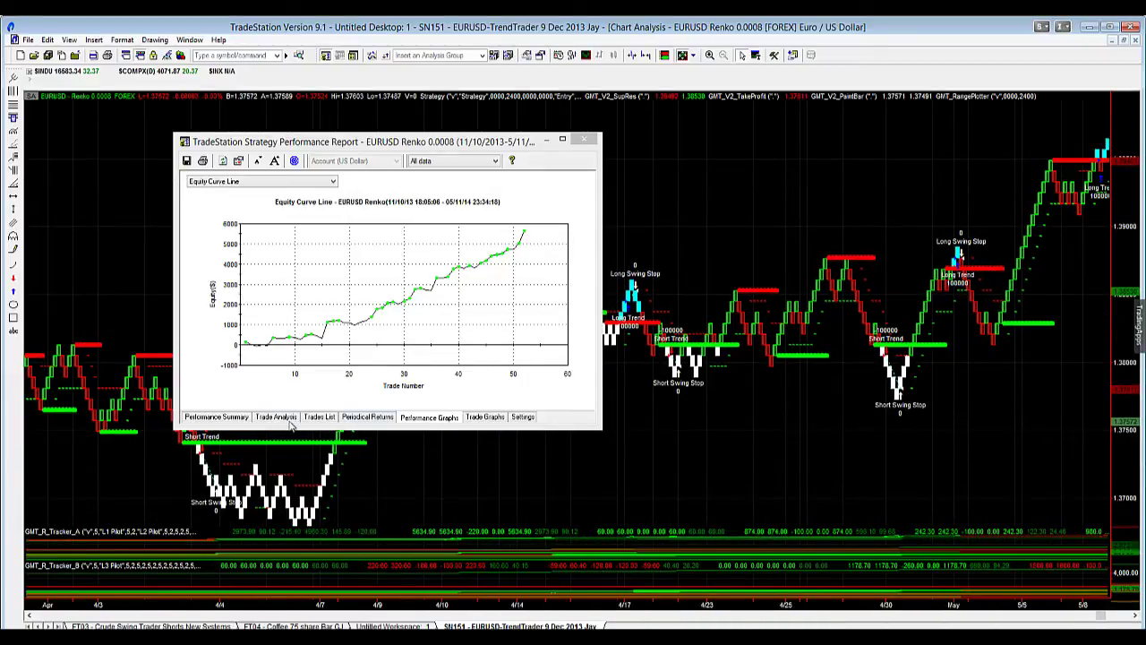
Switch the report to the Performance Summary and dismiss the Format Symbol dialog unchanged
{"action": "left_click", "coordinate": [242, 421]}
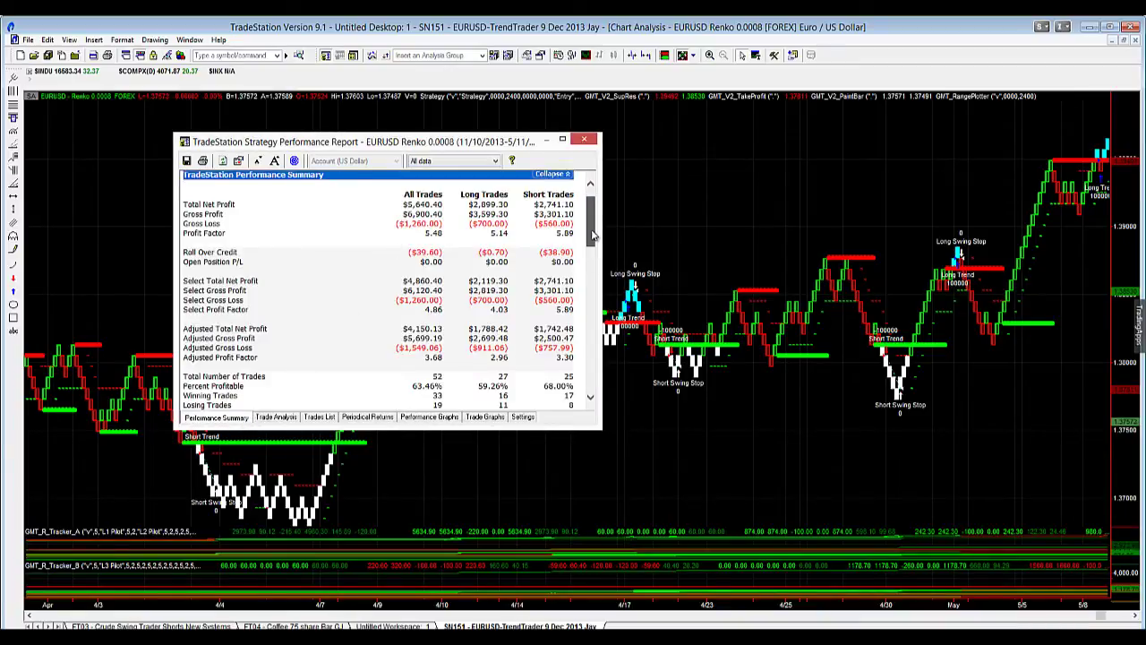
{"action": "left_click_drag", "start_coordinate": [591, 234], "coordinate": [591, 269]}
{"action": "double_click", "coordinate": [786, 172]}
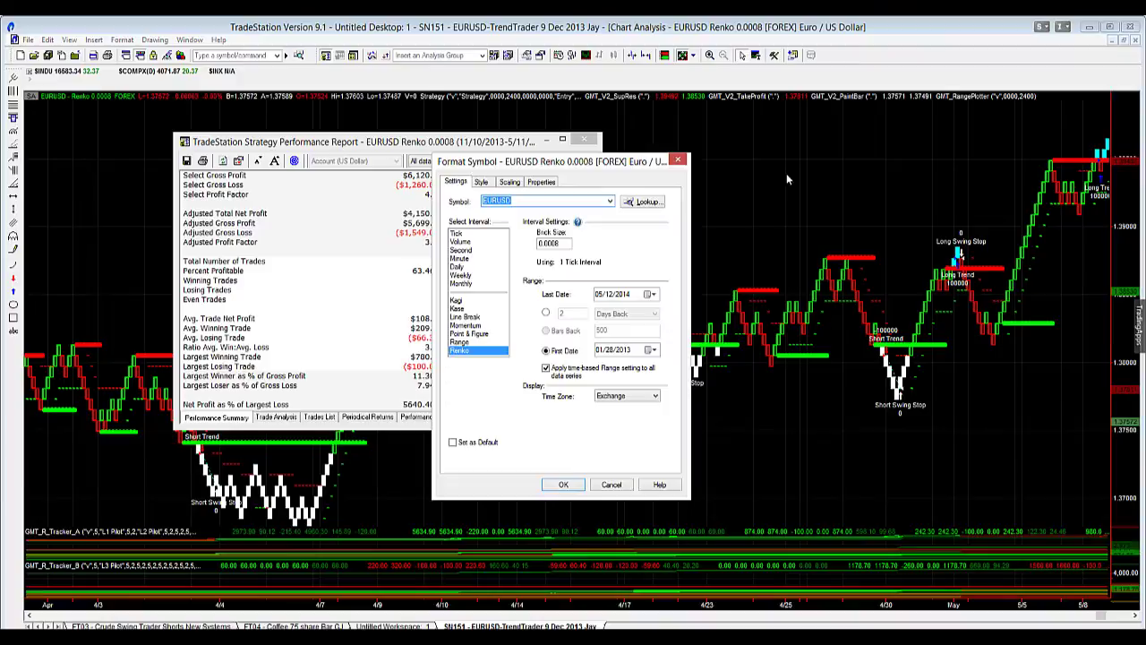
{"action": "left_click", "coordinate": [678, 160]}
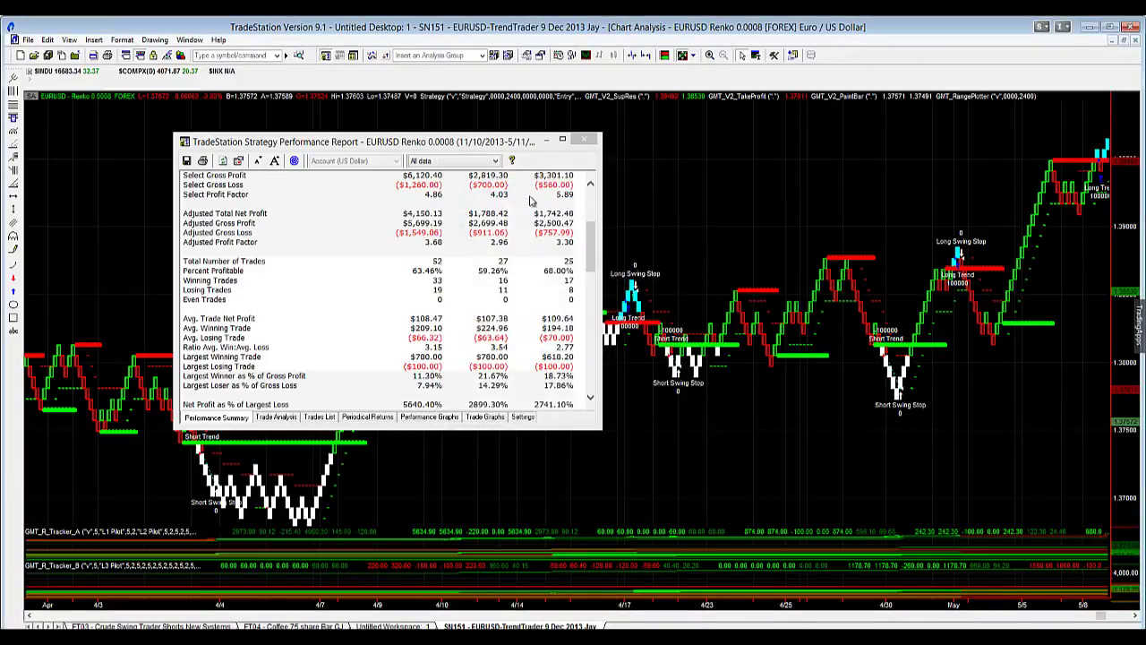
Scroll through the summary statistics and highlight the 63.46% percent profitable figure
{"action": "scroll", "coordinate": [589, 244], "scroll_direction": "up", "scroll_amount": 1}
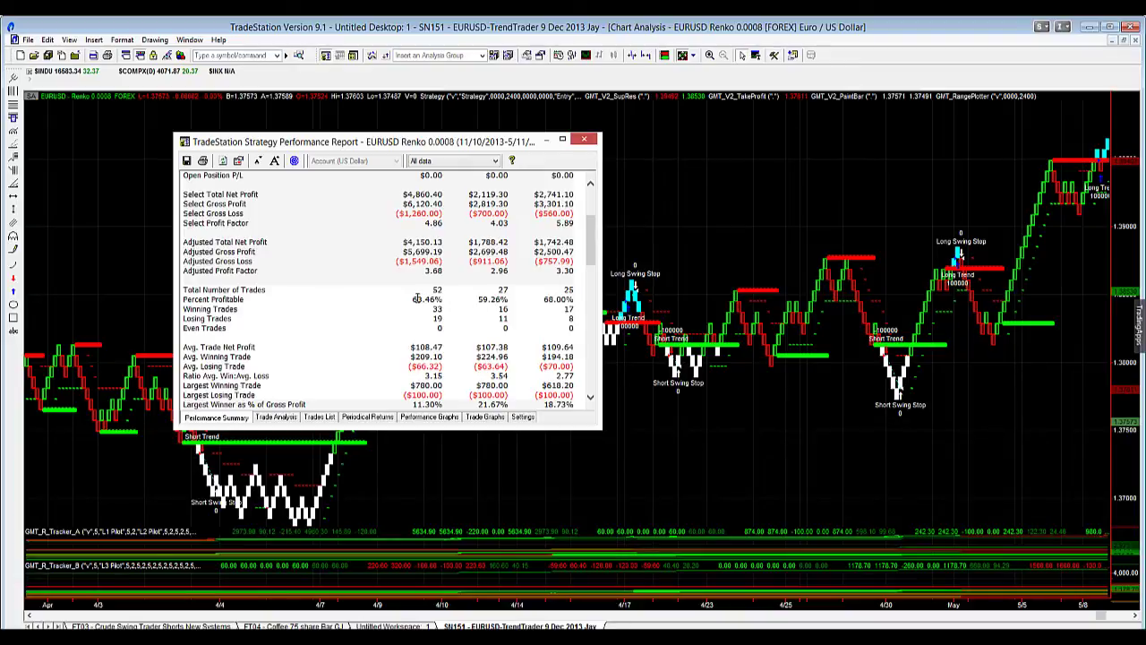
{"action": "left_click_drag", "start_coordinate": [414, 299], "coordinate": [454, 297]}
{"action": "left_click_drag", "start_coordinate": [413, 347], "coordinate": [444, 347]}
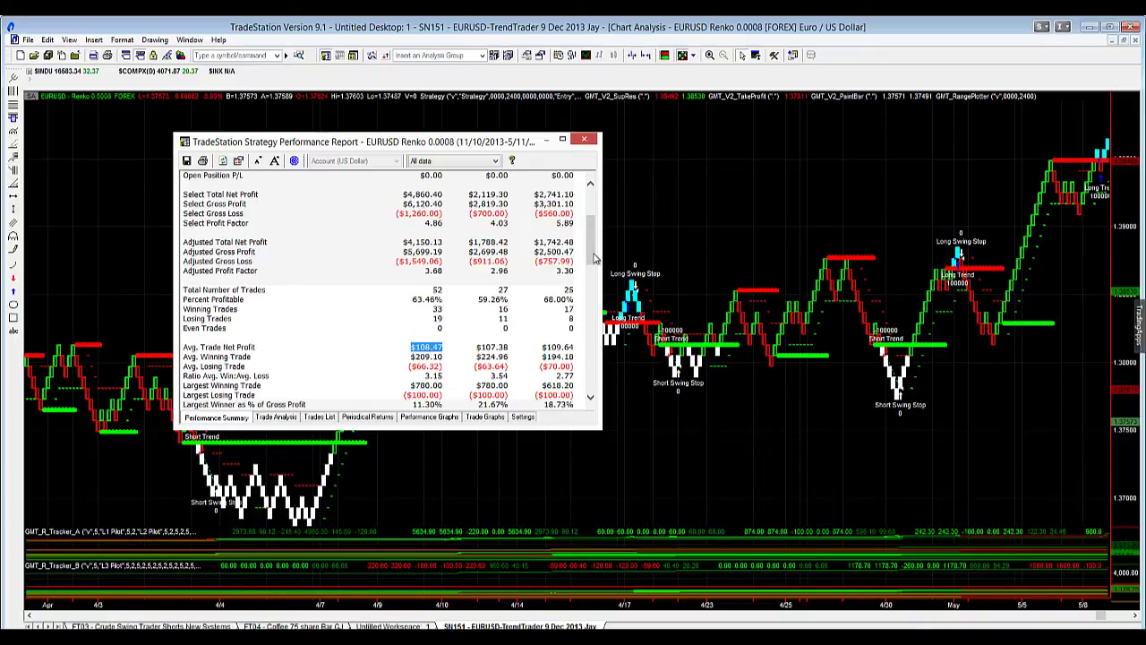
{"action": "left_click_drag", "start_coordinate": [595, 258], "coordinate": [596, 315]}
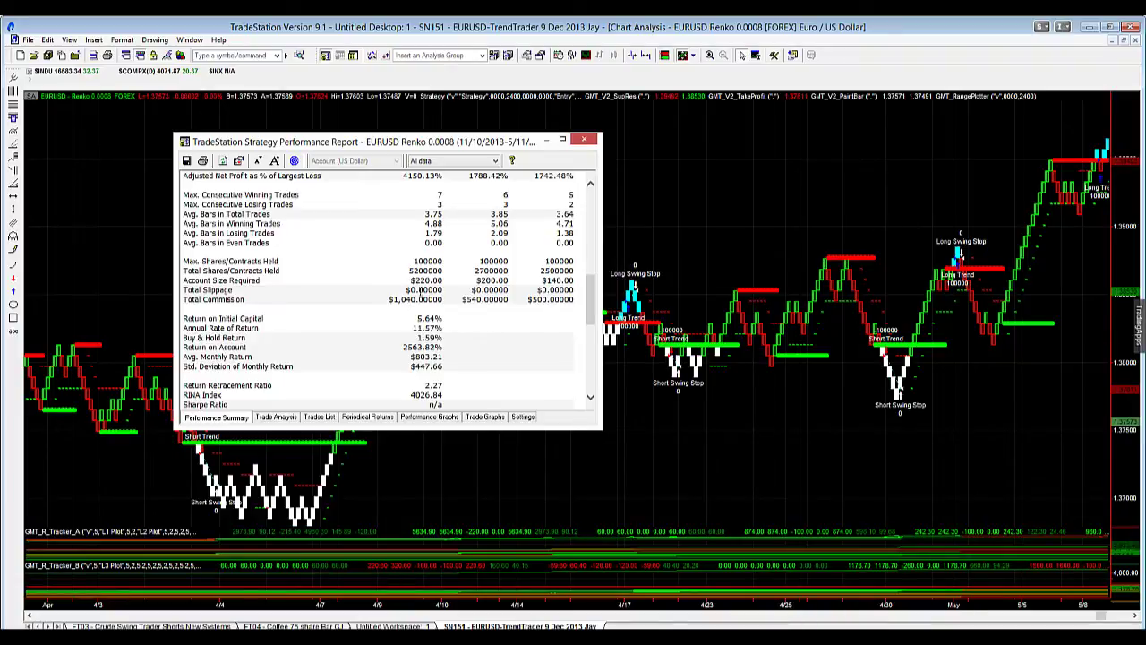
{"action": "left_click_drag", "start_coordinate": [591, 297], "coordinate": [589, 217]}
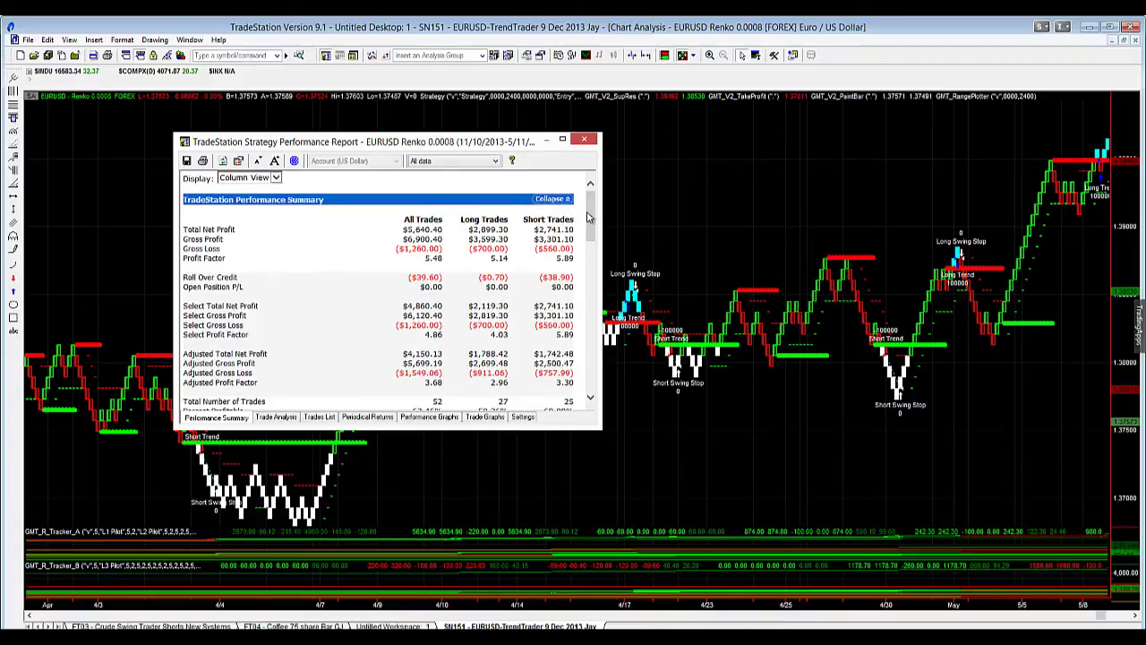
Recheck the equity curve, pan the chart to the newest bricks, and return to the Performance Summary
{"action": "left_click", "coordinate": [428, 418]}
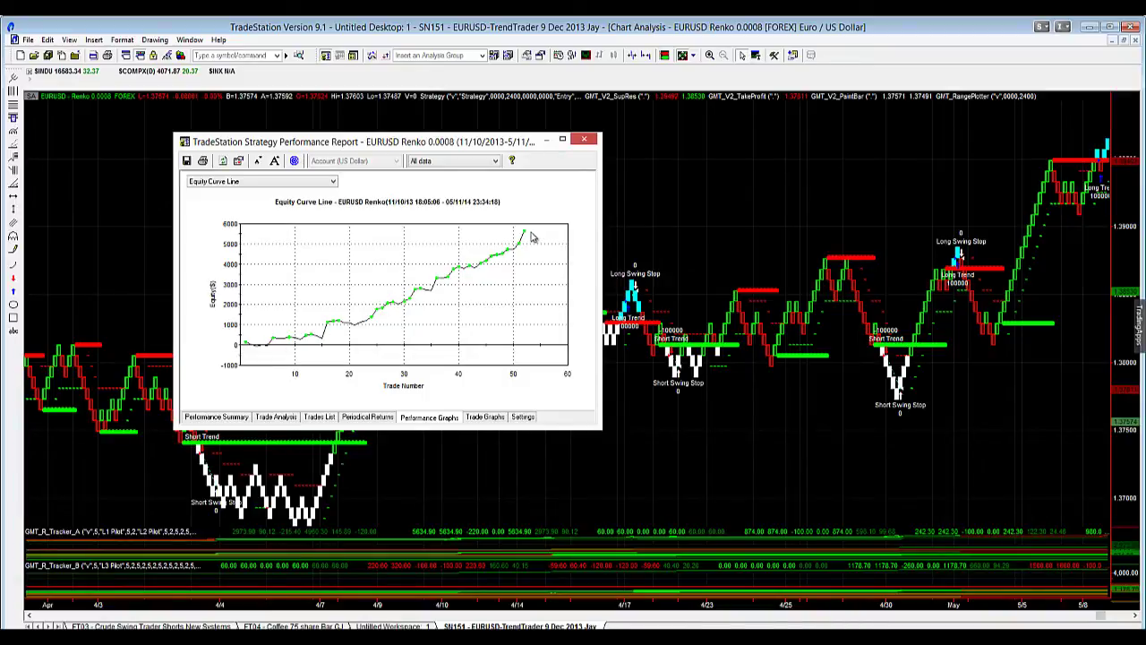
{"action": "left_click_drag", "start_coordinate": [1021, 445], "coordinate": [775, 445]}
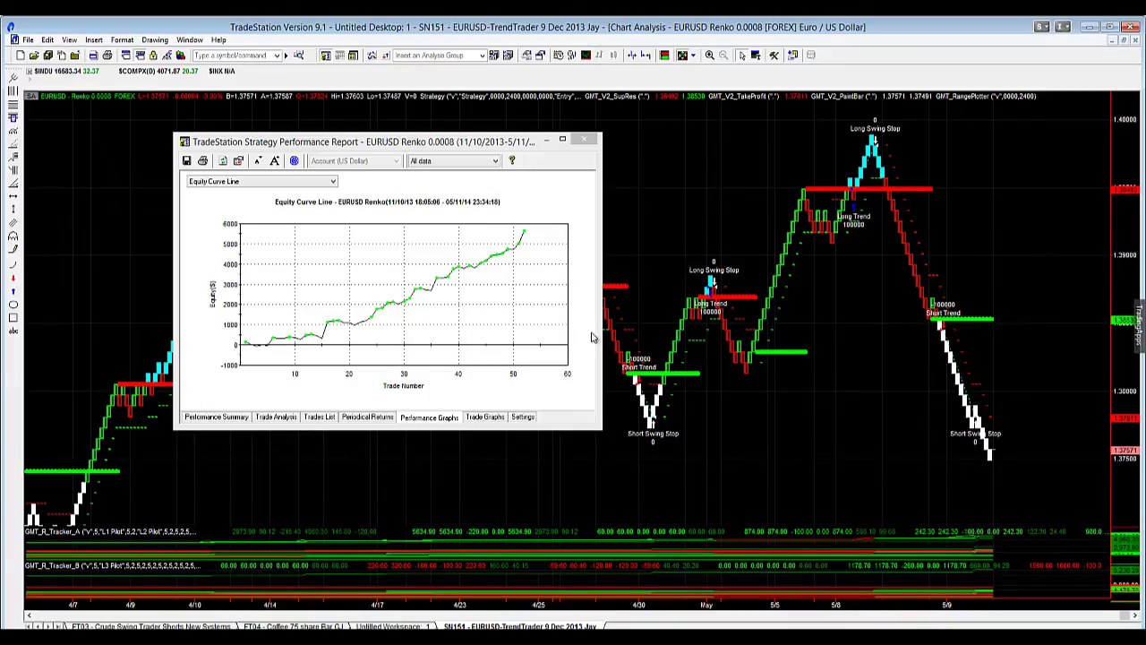
{"action": "left_click", "coordinate": [242, 417]}
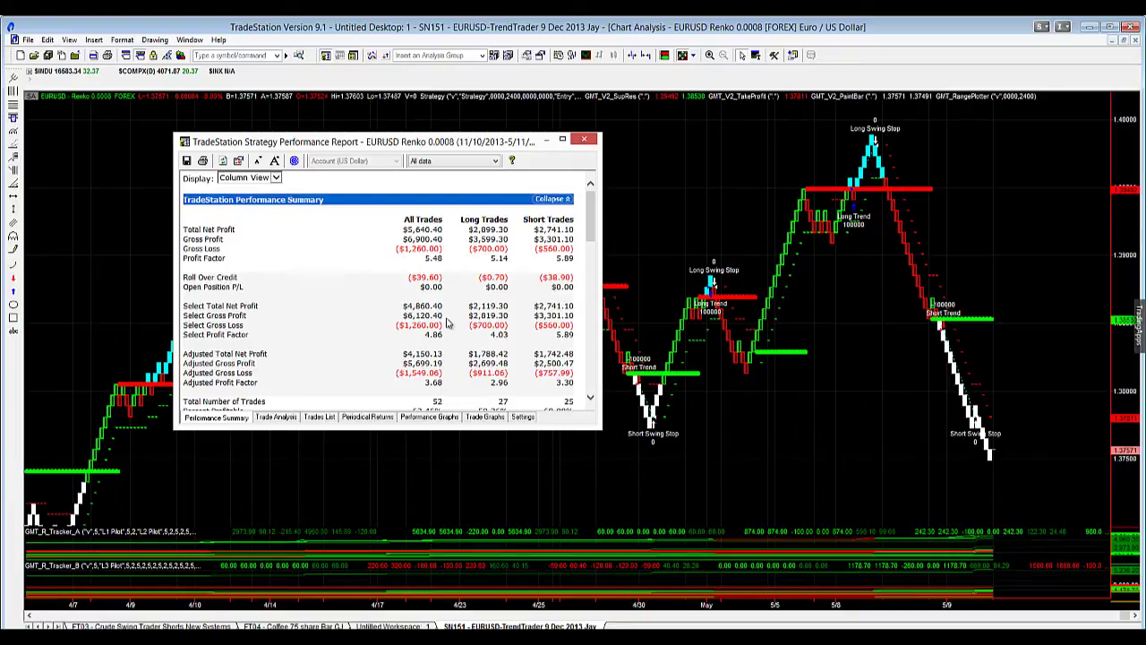
{"action": "scroll", "coordinate": [443, 327], "scroll_direction": "down", "scroll_amount": 3}
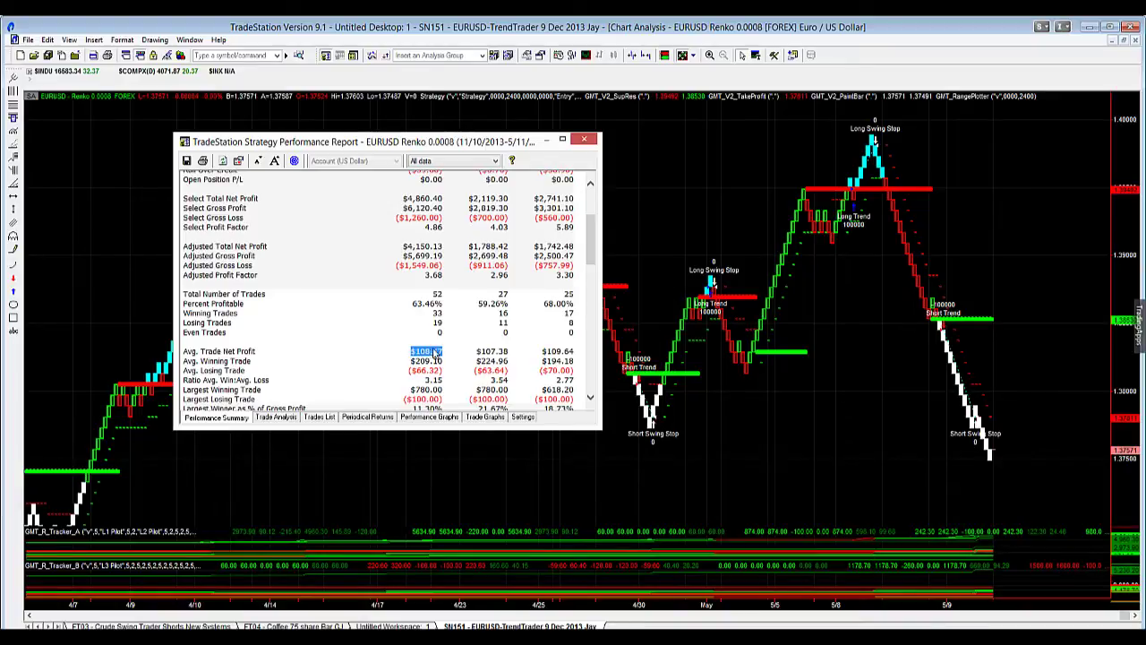
{"action": "scroll", "coordinate": [435, 353], "scroll_direction": "down", "scroll_amount": 2}
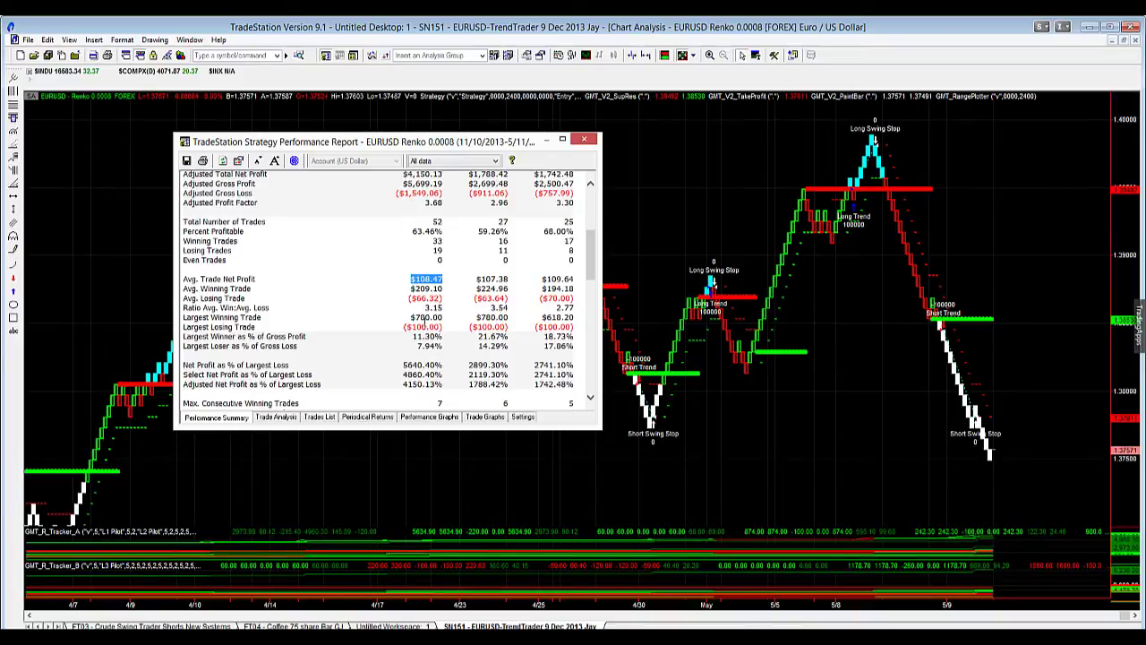
Highlight the ($66.32) average losing trade and ($220.00) trade-close maximum drawdown
{"action": "left_click", "coordinate": [423, 298]}
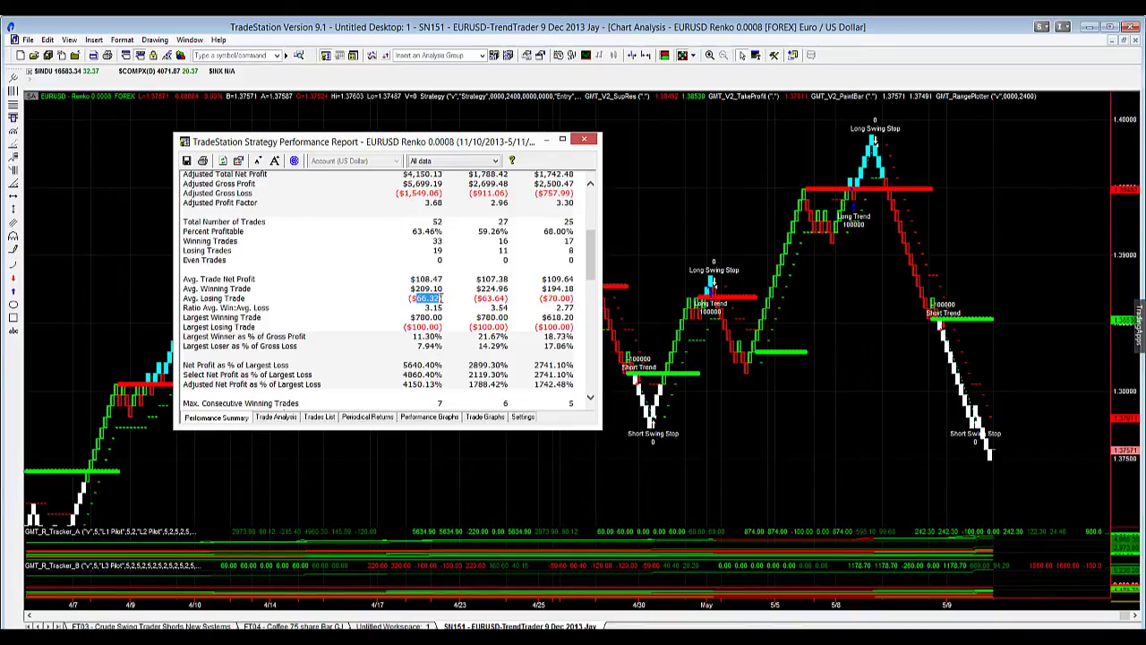
{"action": "scroll", "coordinate": [445, 346], "scroll_direction": "down", "scroll_amount": 12}
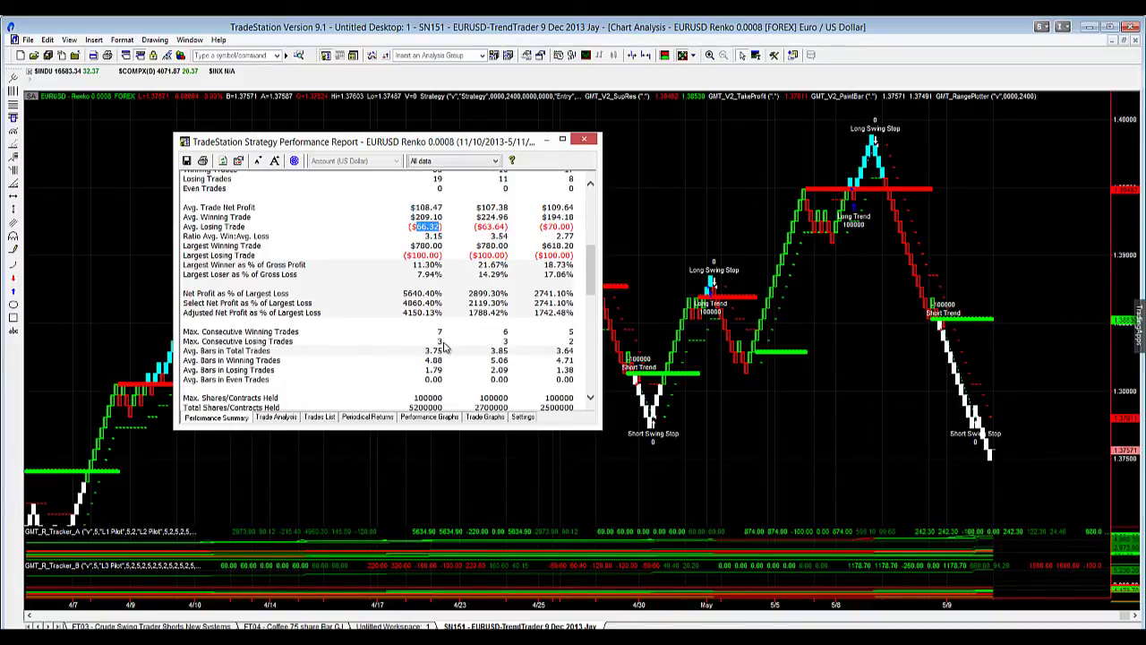
{"action": "scroll", "coordinate": [447, 353], "scroll_direction": "down", "scroll_amount": 2}
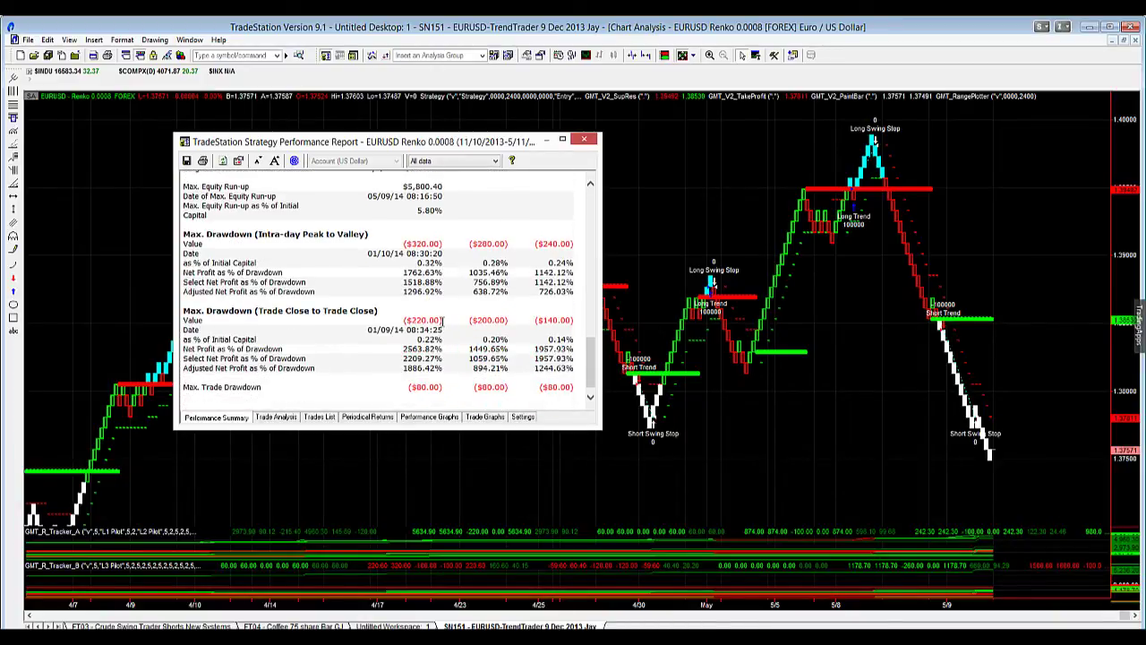
{"action": "left_click", "coordinate": [440, 321]}
Close the report and pan through the March–May Renko bricks, ending on 4/10–5/9
{"action": "left_click", "coordinate": [583, 141]}
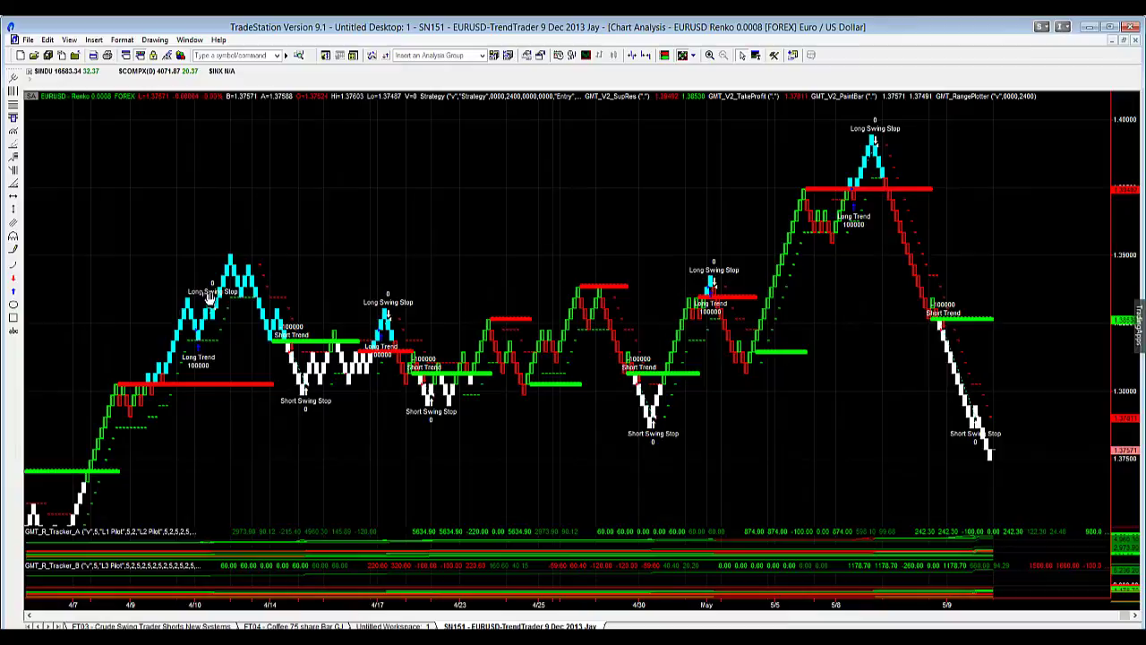
{"action": "left_click_drag", "start_coordinate": [246, 296], "coordinate": [579, 276]}
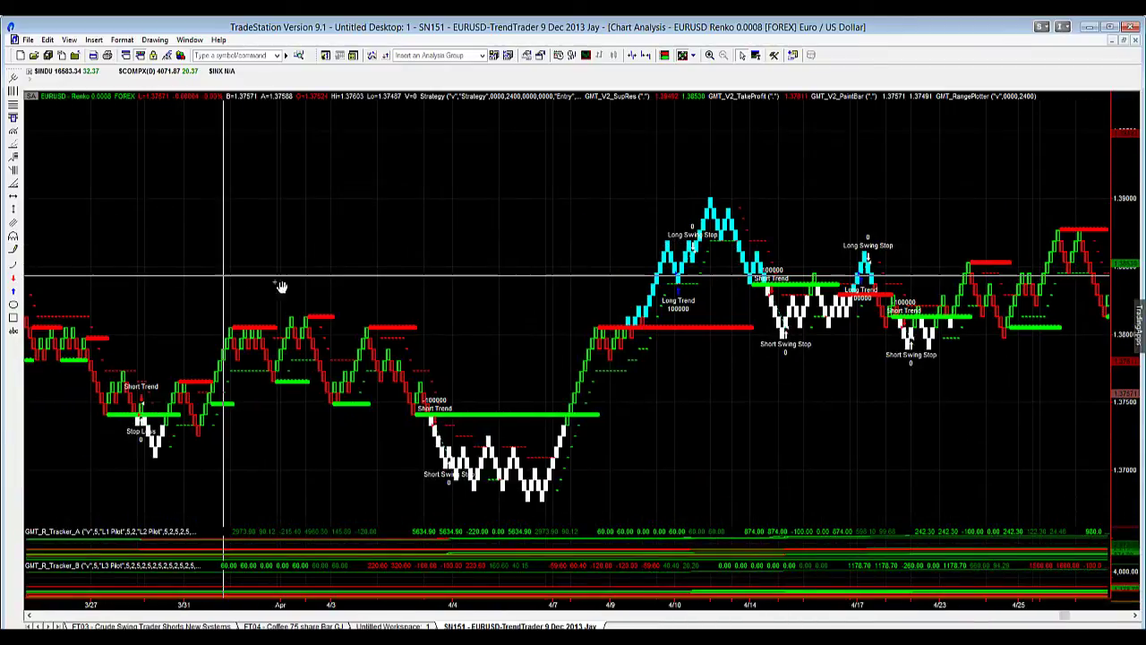
{"action": "left_click_drag", "start_coordinate": [297, 277], "coordinate": [739, 309]}
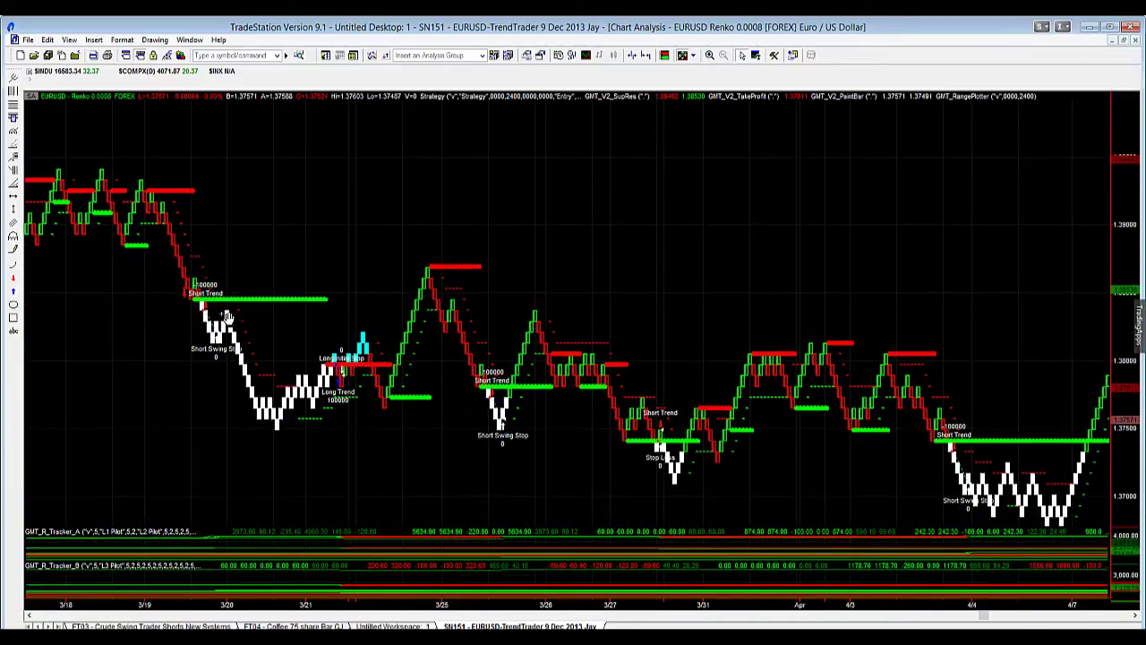
{"action": "left_click_drag", "start_coordinate": [849, 340], "coordinate": [527, 340]}
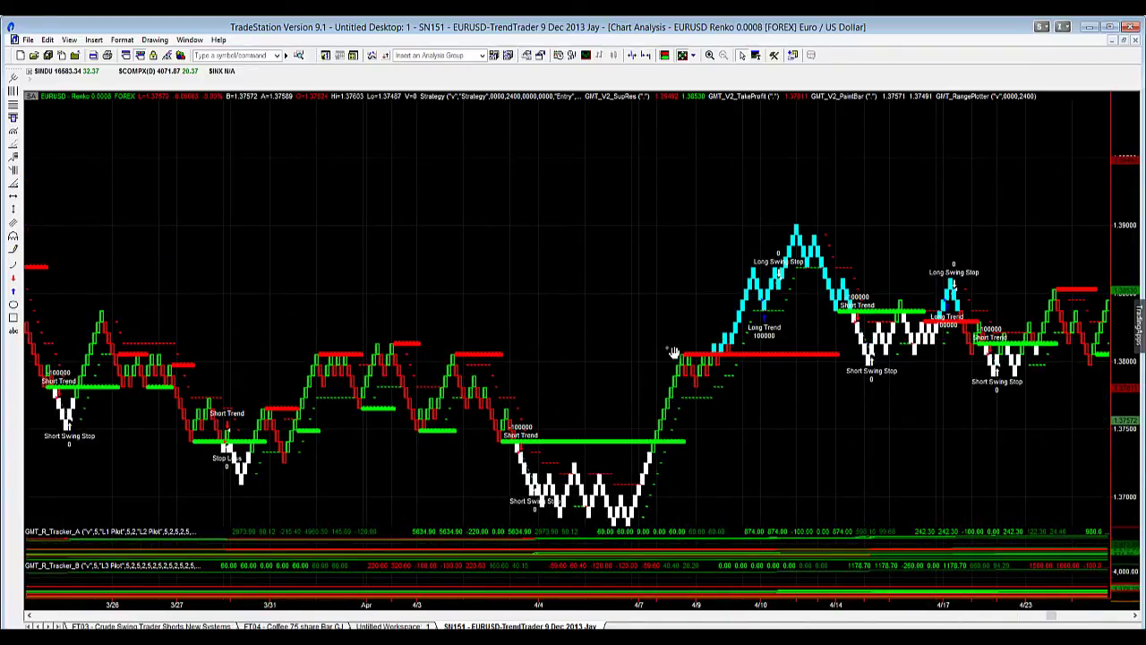
{"action": "left_click_drag", "start_coordinate": [913, 268], "coordinate": [428, 242]}
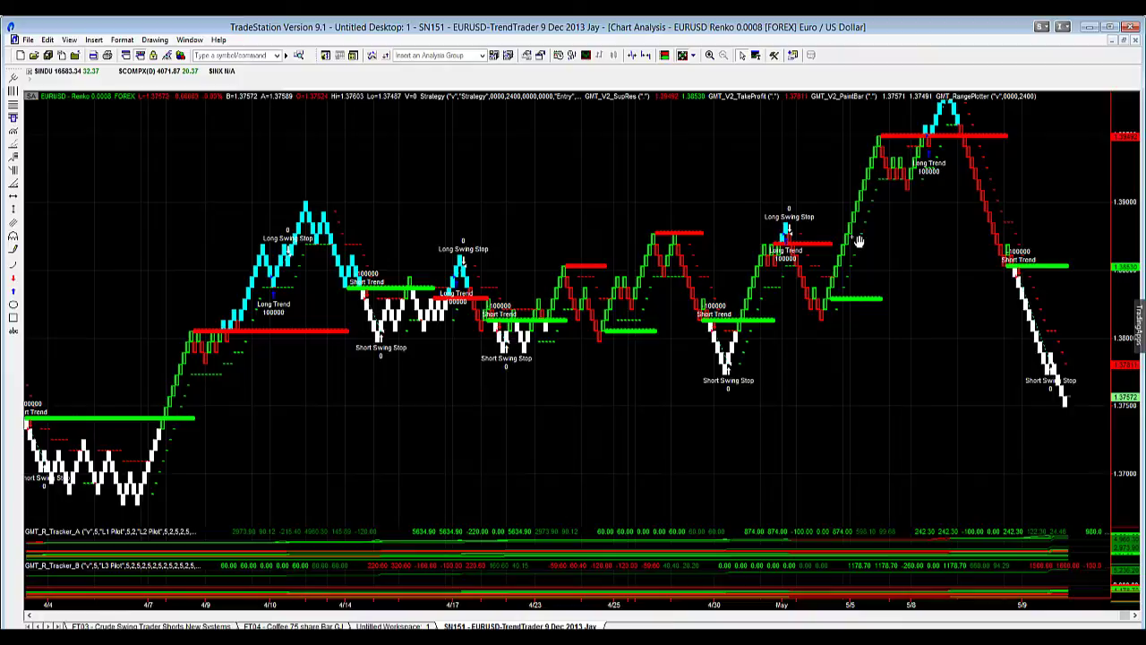
{"action": "left_click_drag", "start_coordinate": [977, 235], "coordinate": [754, 302]}
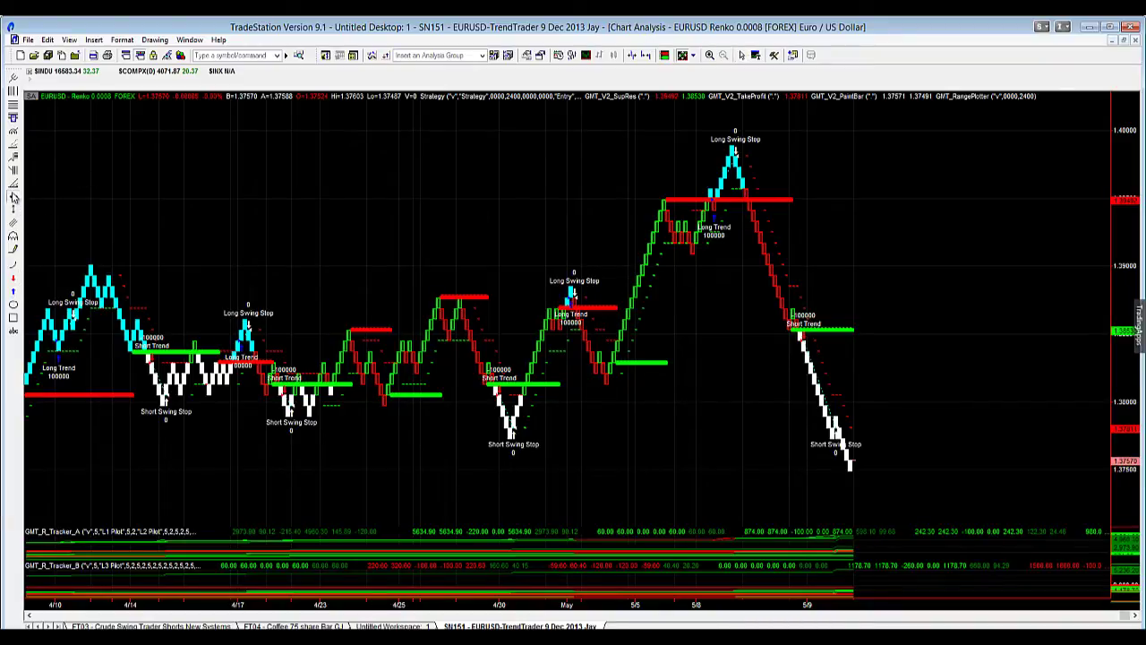
Confirm the 0.0008 Renko block size in Format Symbol unchanged, then centre the latest bricks
{"action": "right_click", "coordinate": [69, 132]}
{"action": "left_click", "coordinate": [108, 138]}
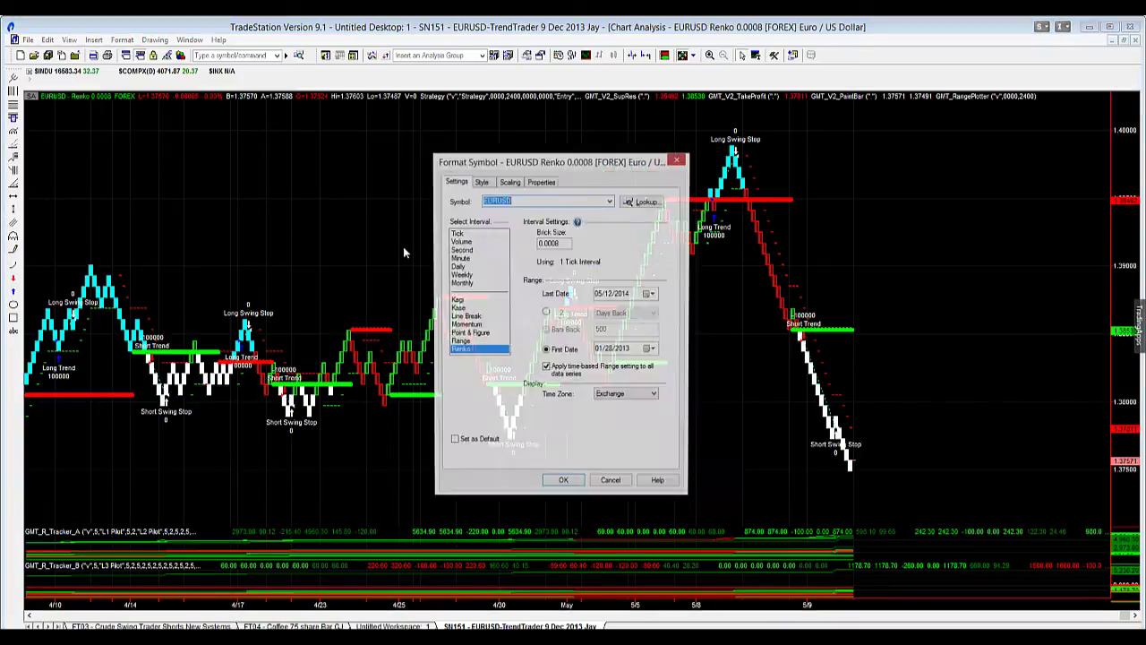
{"action": "left_click_drag", "start_coordinate": [562, 242], "coordinate": [527, 241]}
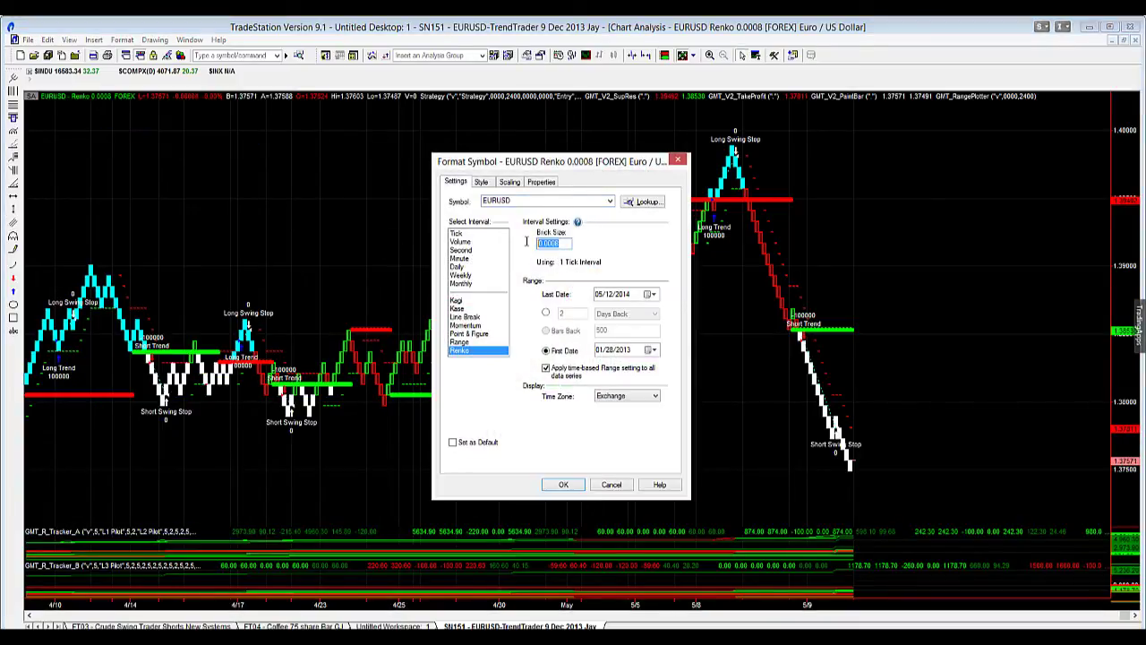
{"action": "left_click", "coordinate": [678, 160]}
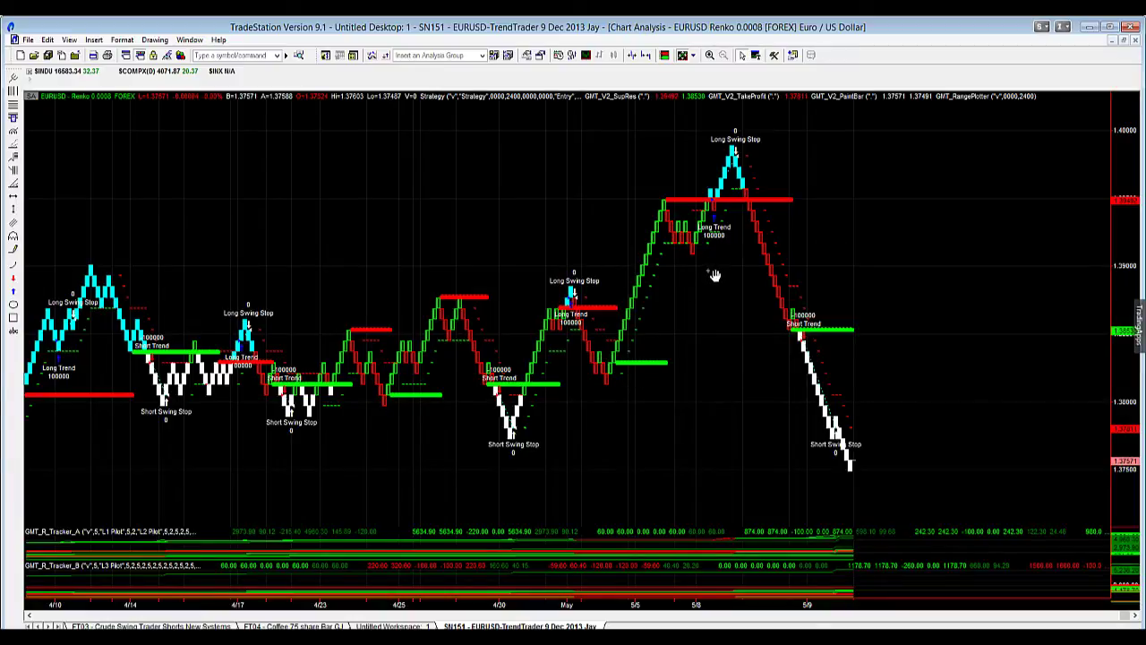
{"action": "left_click_drag", "start_coordinate": [715, 275], "coordinate": [698, 276]}
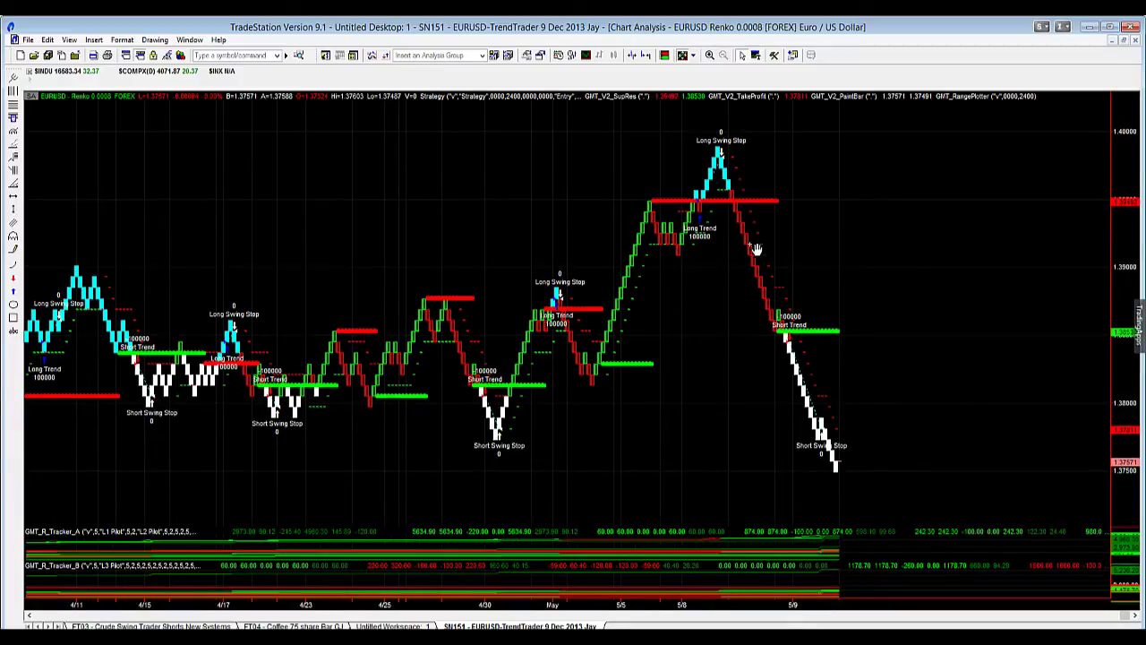
{"action": "left_click_drag", "start_coordinate": [783, 358], "coordinate": [641, 315]}
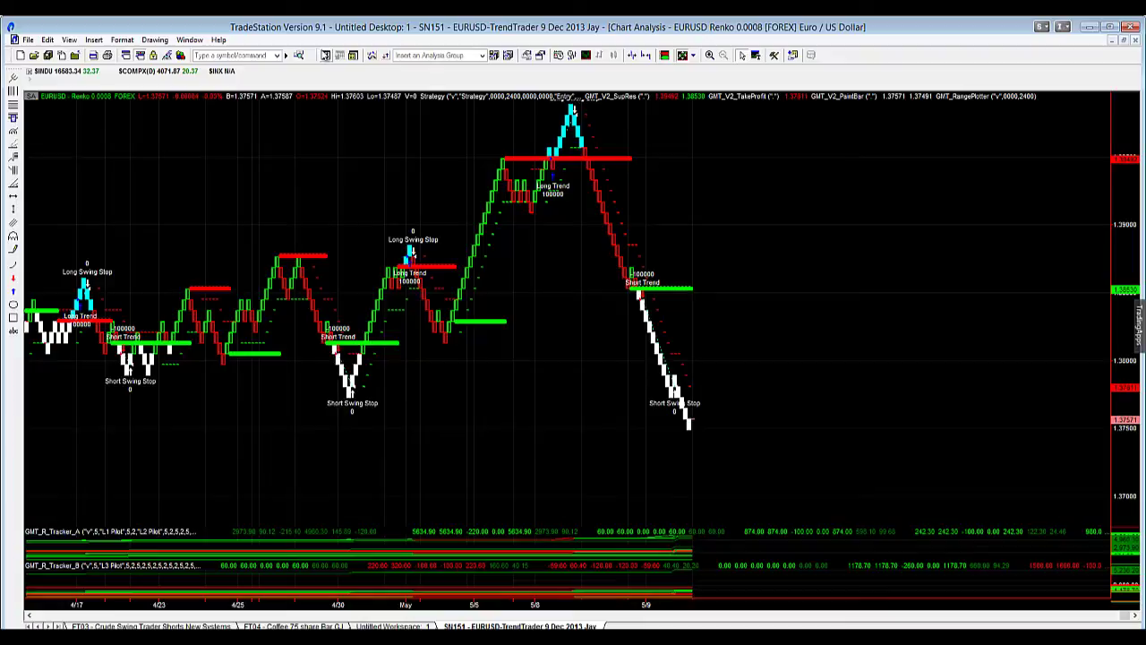
Reopen the report on Monthly periodical returns and highlight May's $898.20 average net profit
{"action": "left_click", "coordinate": [326, 55]}
{"action": "left_click", "coordinate": [408, 424]}
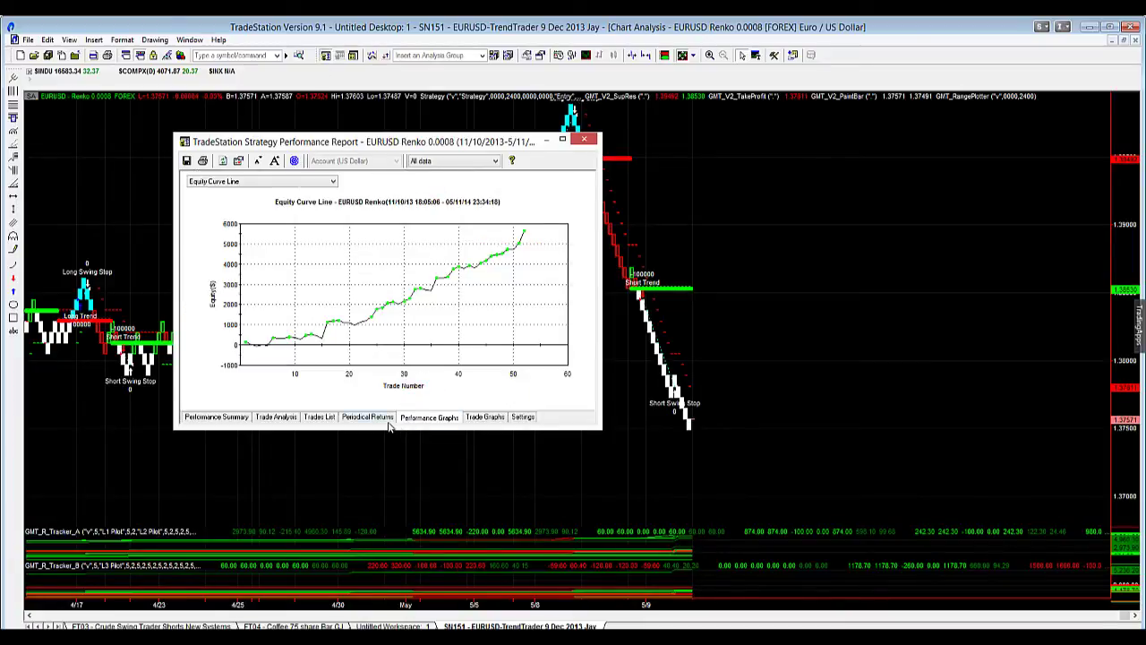
{"action": "left_click", "coordinate": [389, 423]}
{"action": "left_click", "coordinate": [291, 182]}
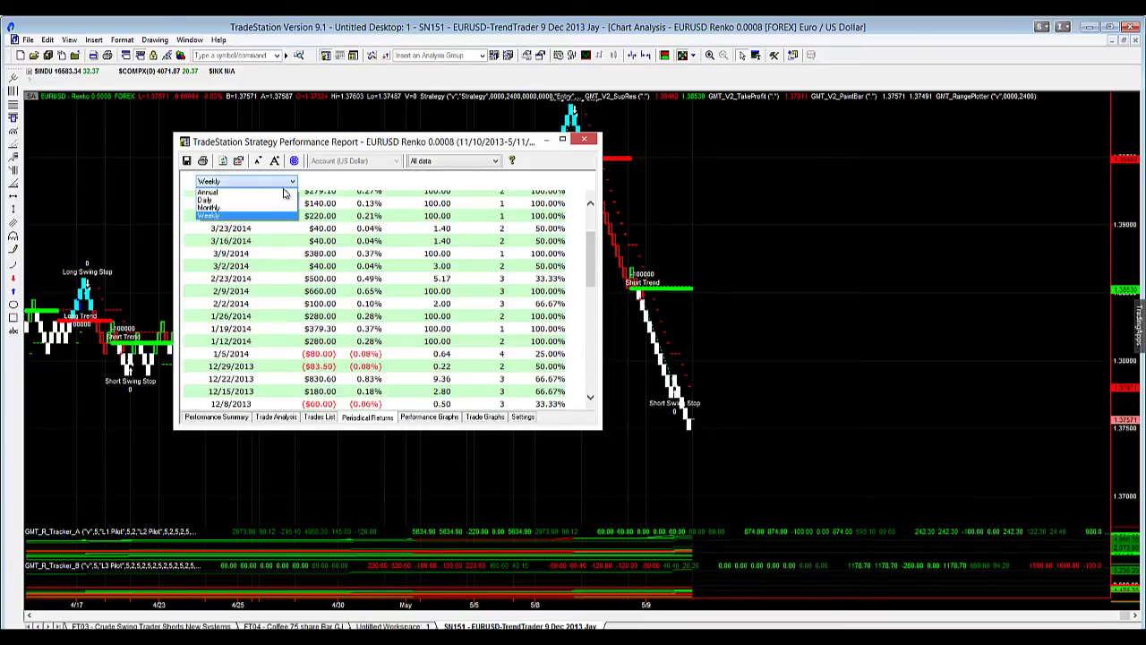
{"action": "left_click", "coordinate": [268, 210]}
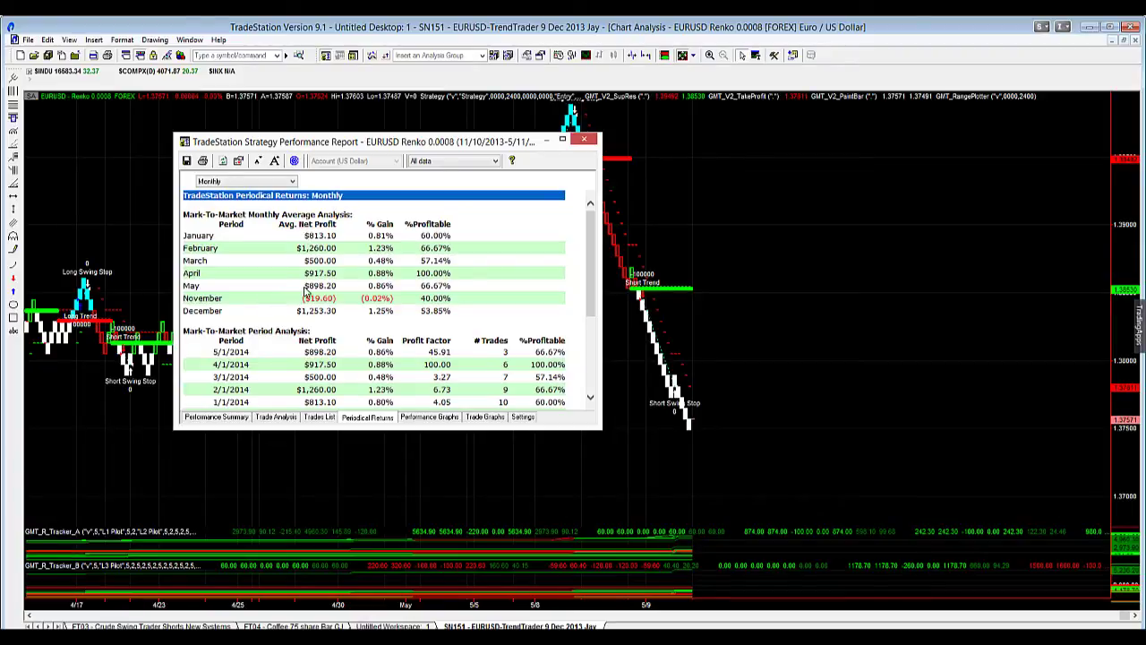
{"action": "left_click_drag", "start_coordinate": [307, 286], "coordinate": [339, 285]}
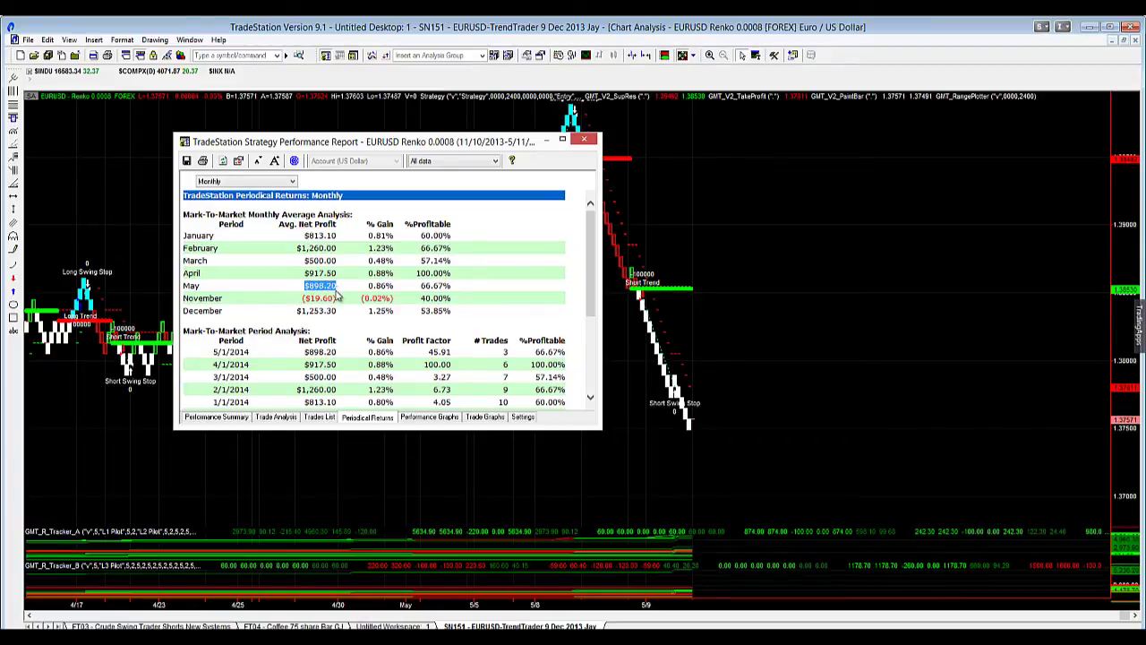